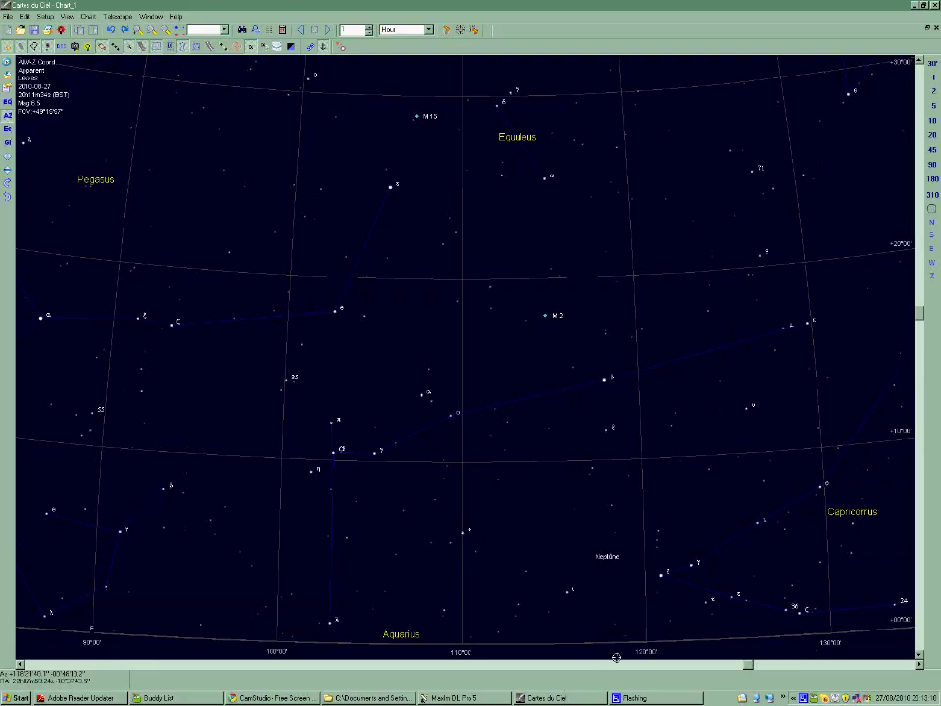
Step: Connect the chart to the EQ6 mount from the telescope Control Panel
click(446, 32)
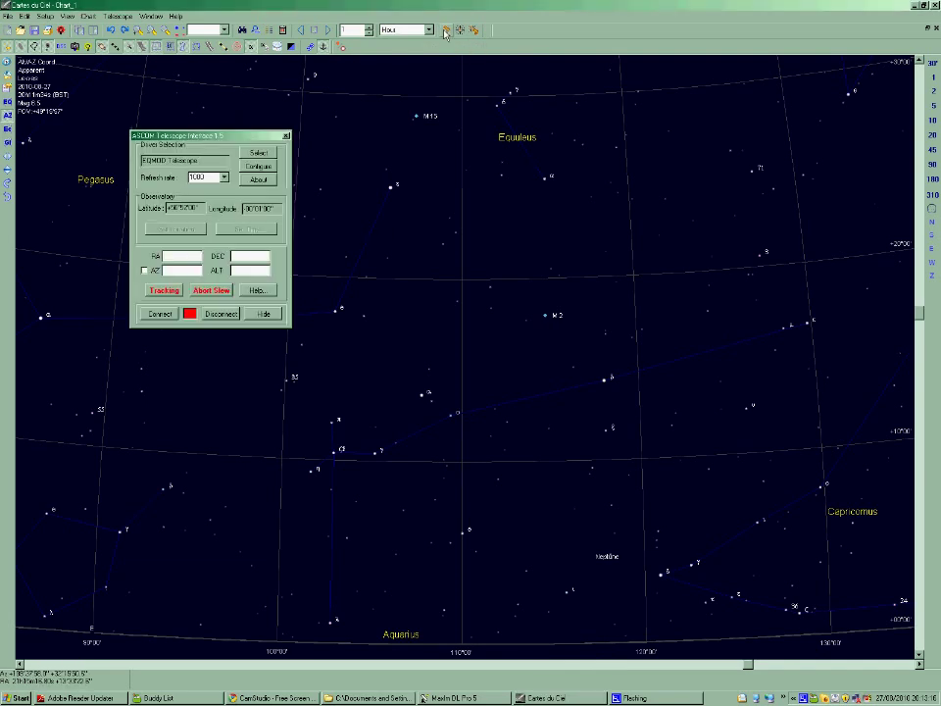
click(161, 314)
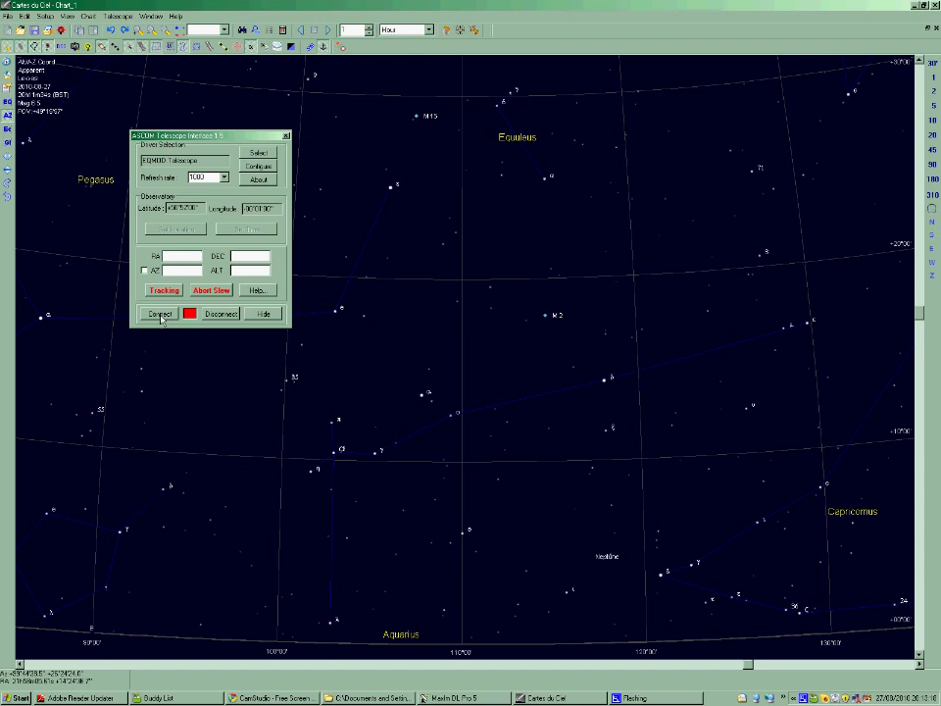
click(161, 315)
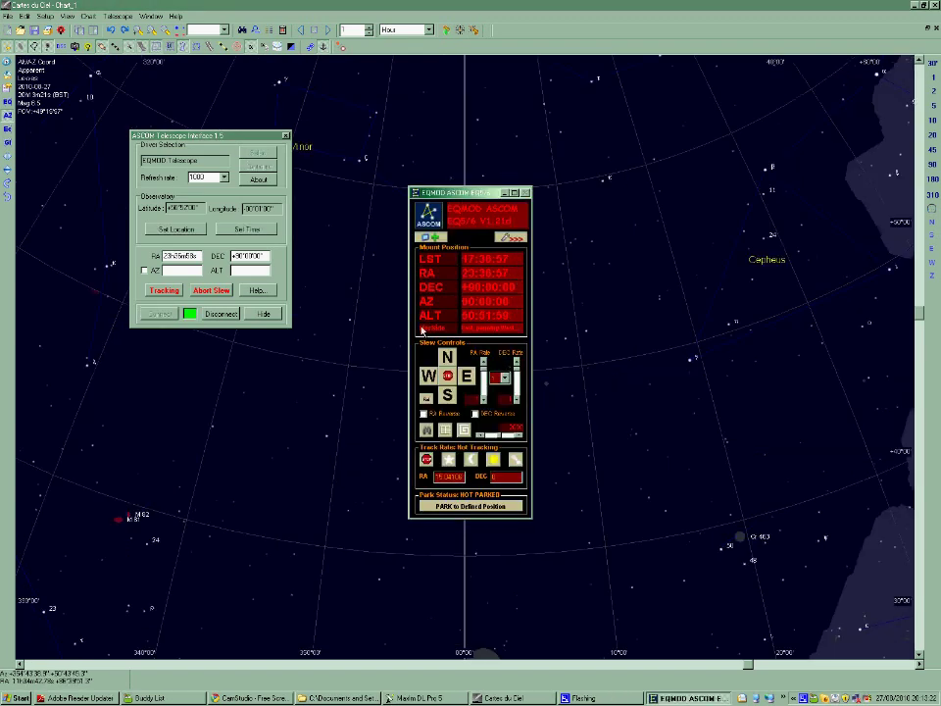
Step: Move the EQMOD window aside, hide the connection dialog and expand EQMOD's full setup panels
drag(468, 183, 120, 206)
click(261, 316)
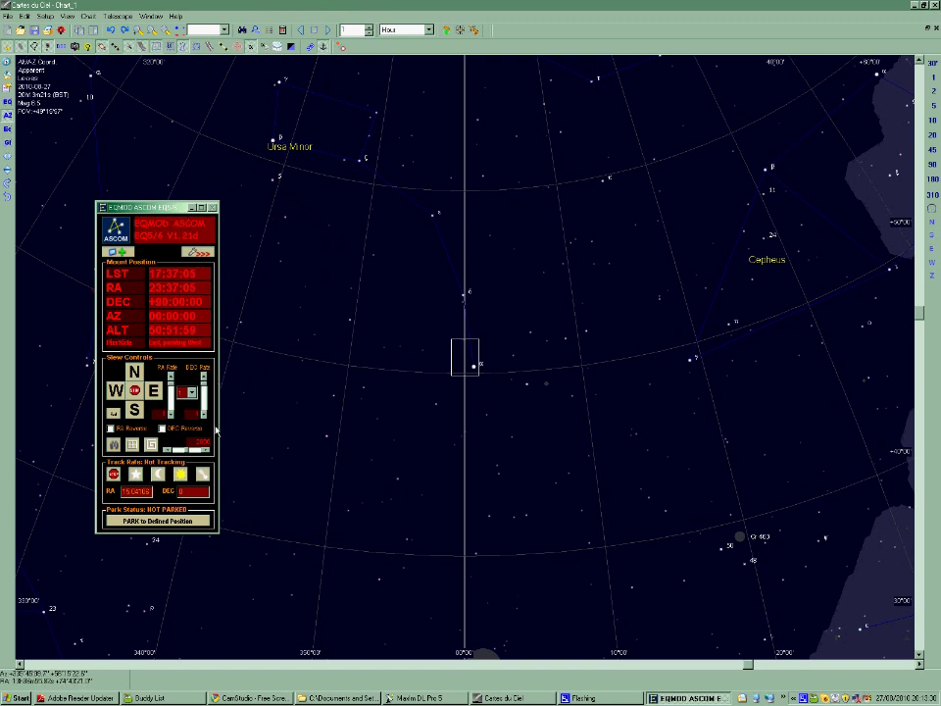
click(192, 253)
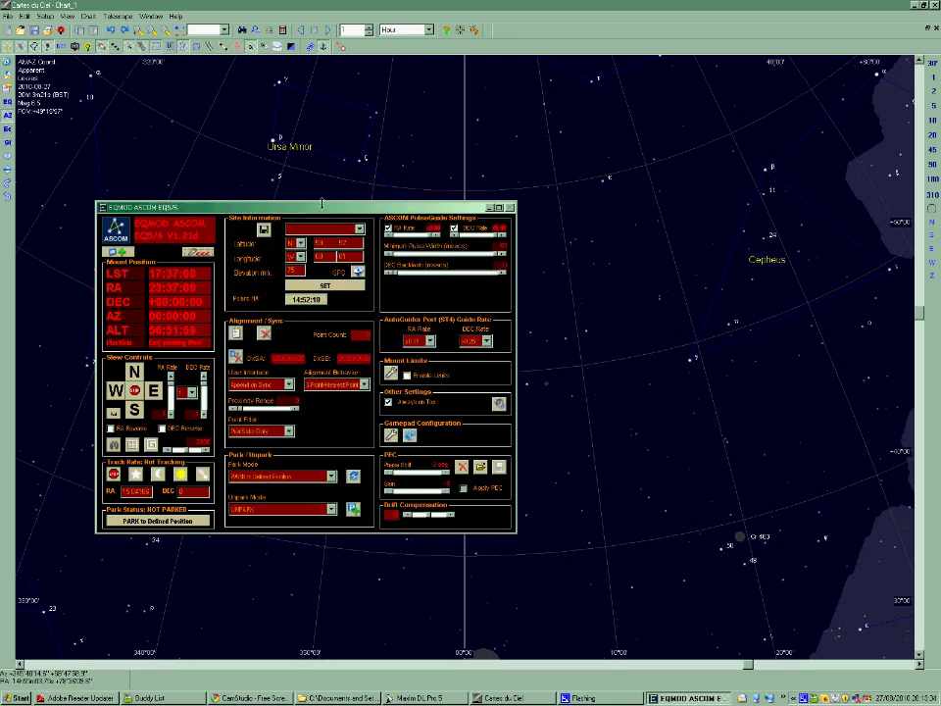
Step: Save and apply site 'Sou' (N 50 52, W 00 01, 25 m elevation), then view the PolarScope
drag(450, 220, 700, 237)
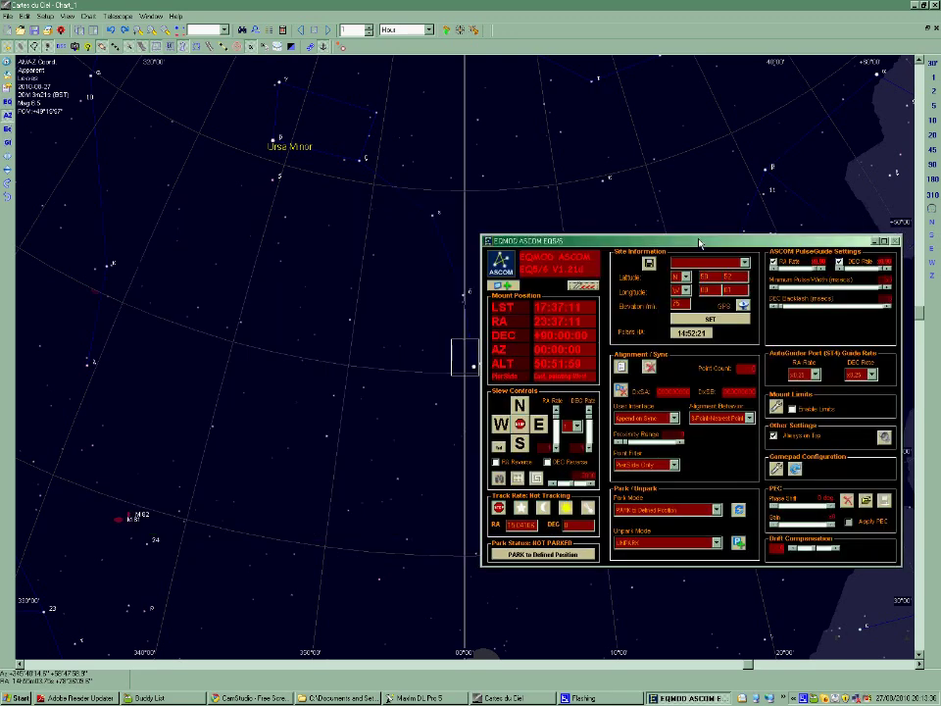
click(707, 263)
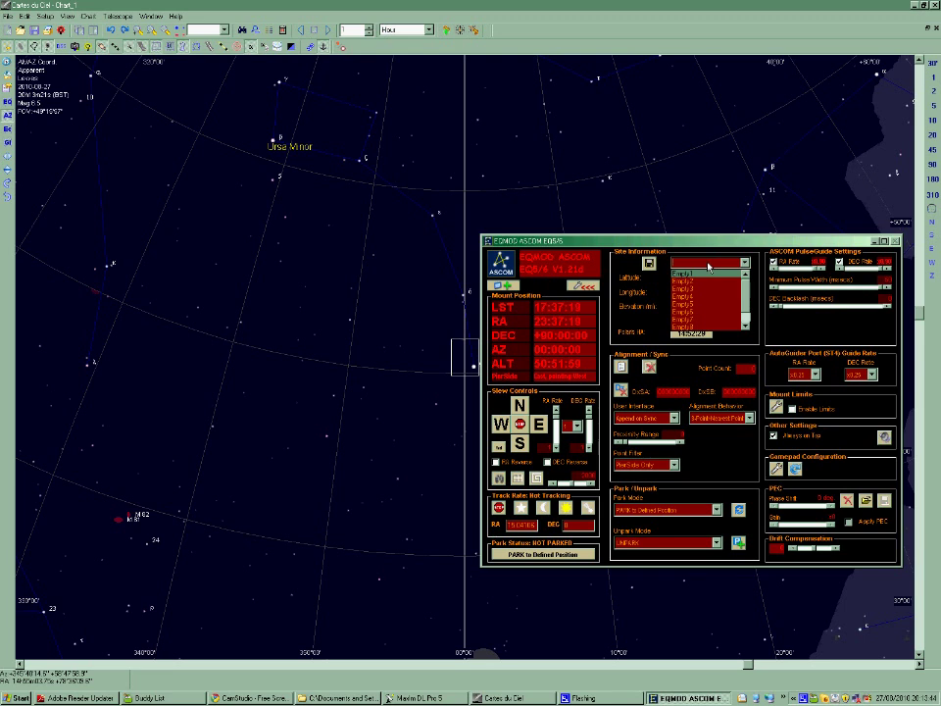
text(South Common Observat)
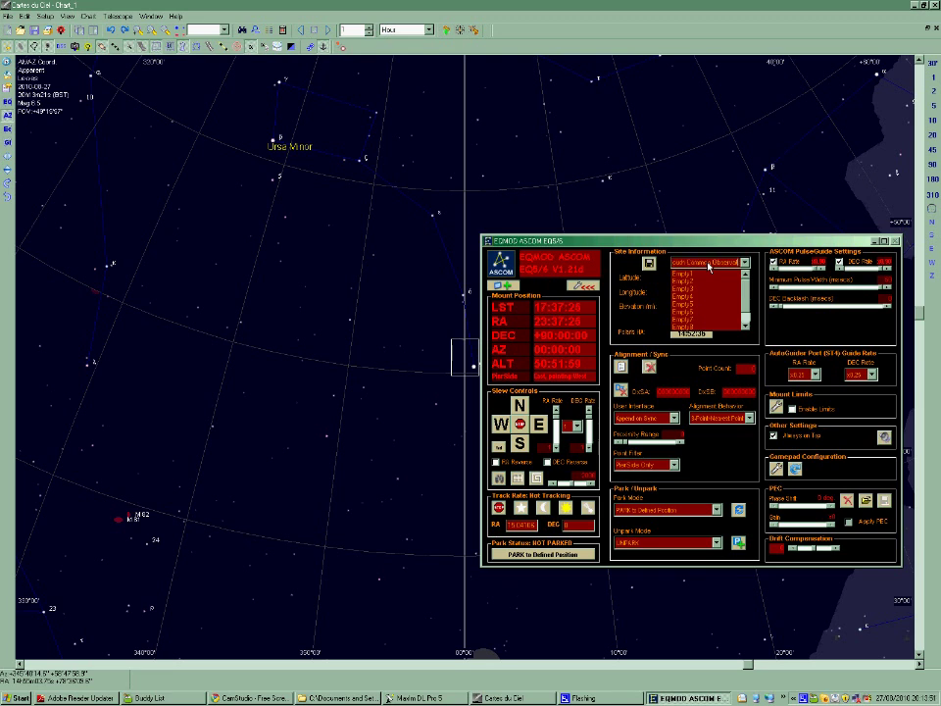
key(Return)
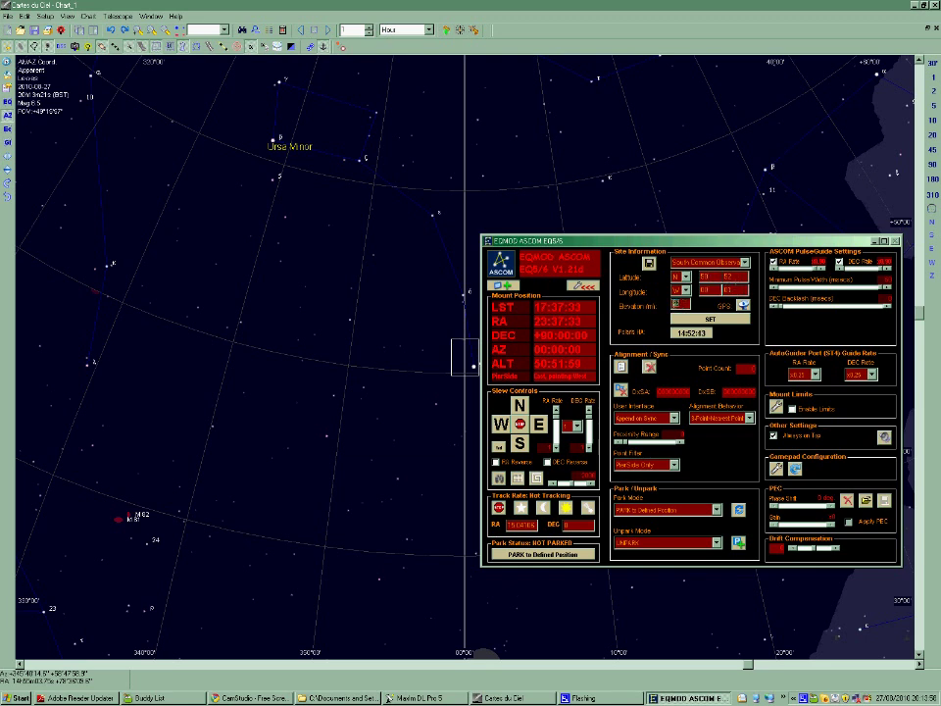
text(25)
click(709, 318)
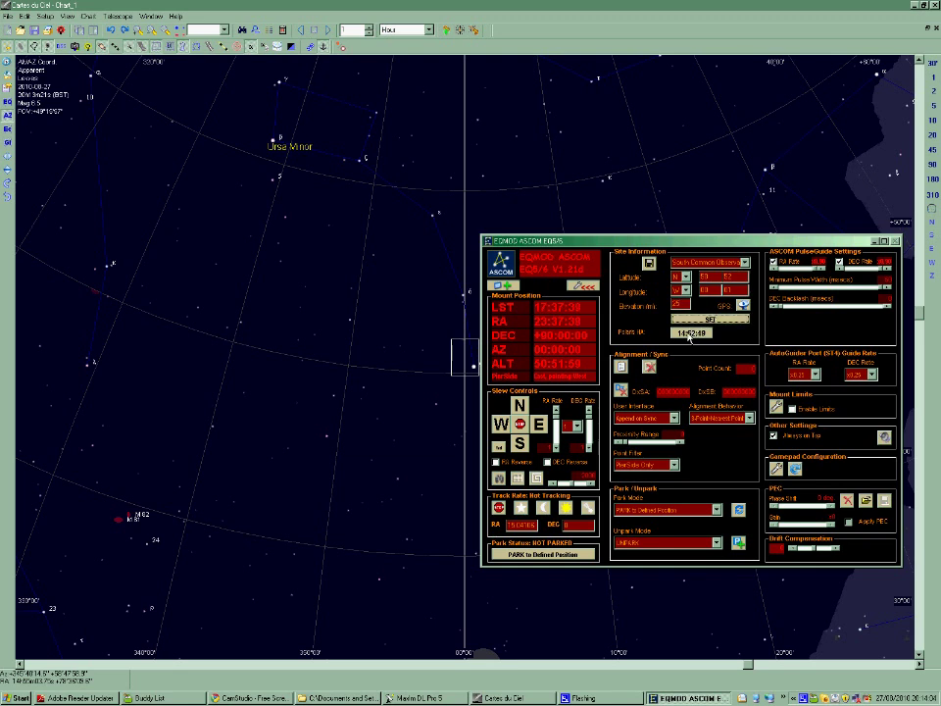
click(692, 335)
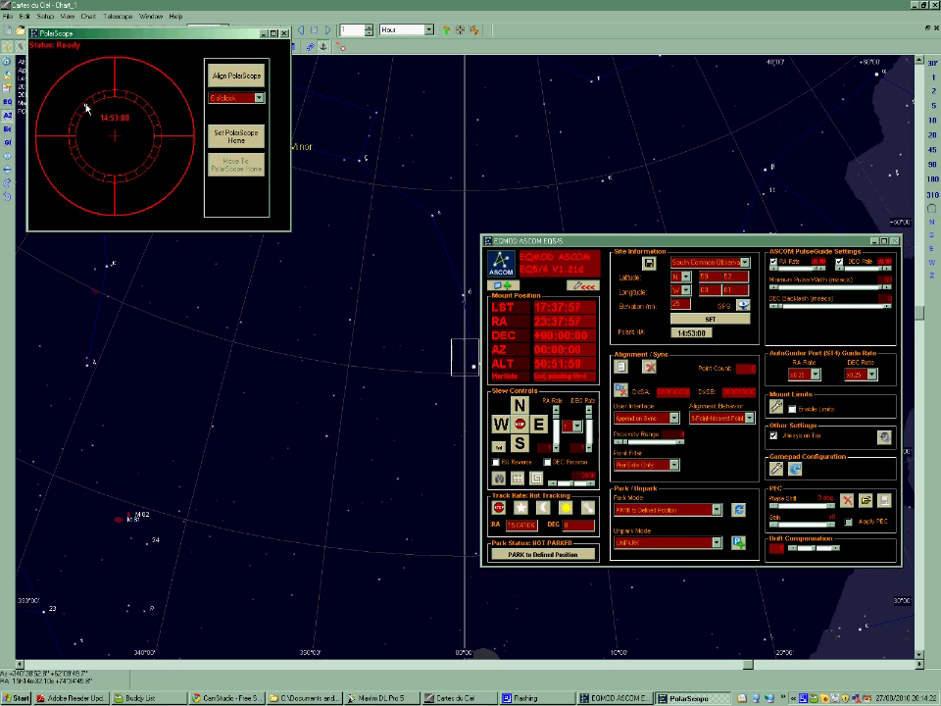
click(284, 35)
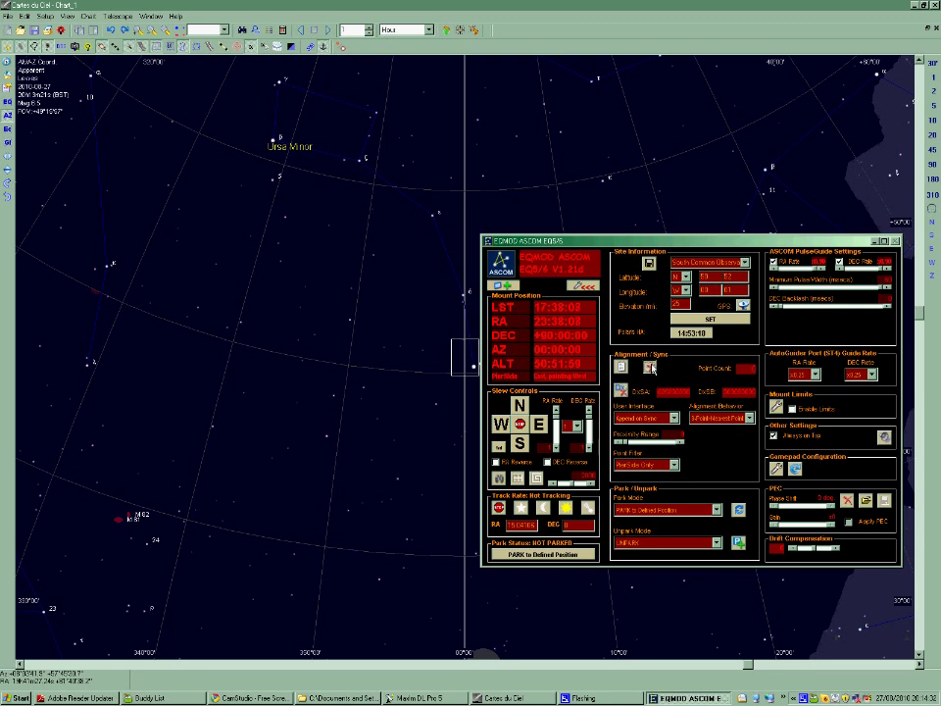
Step: Clear the stored alignment points and confirm the alignment point list is empty
click(650, 367)
click(622, 367)
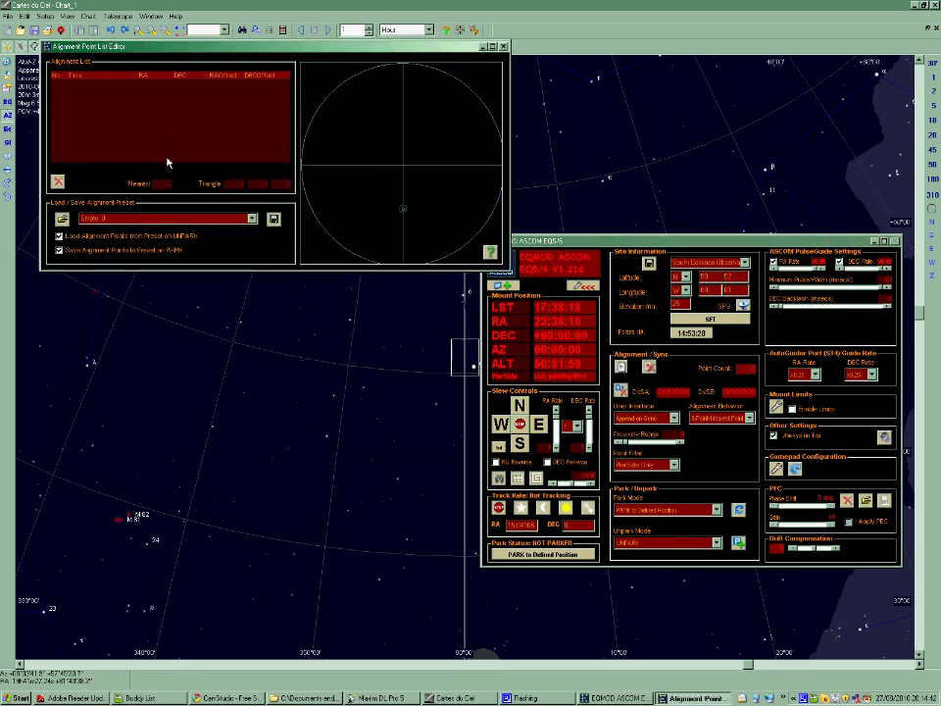
double_click(44, 48)
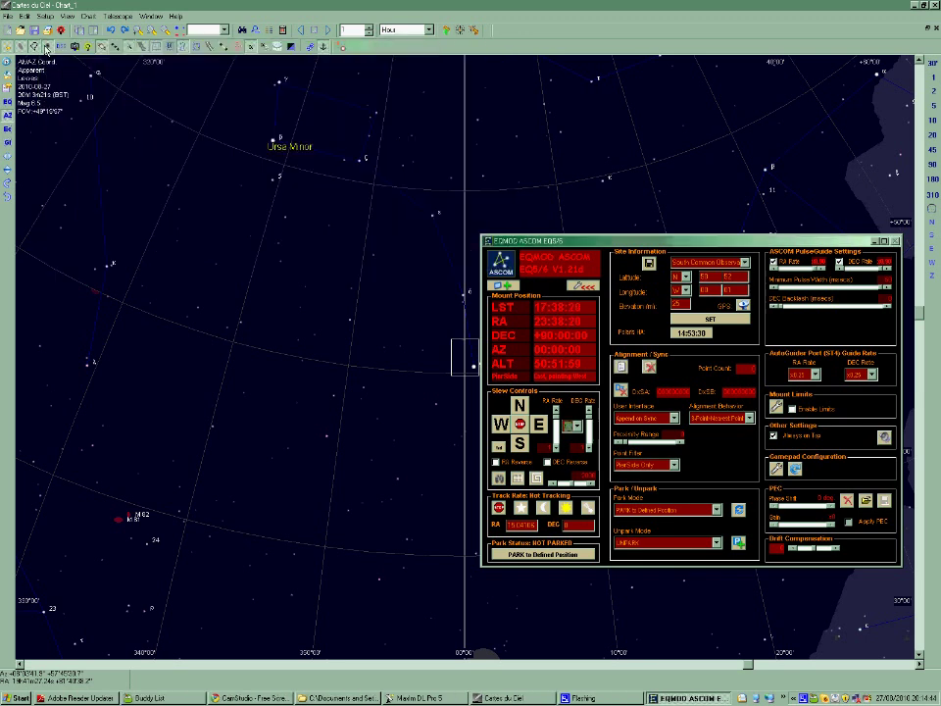
Step: Collapse, reposition and re-expand the EQMOD window to its full setup panels
click(582, 287)
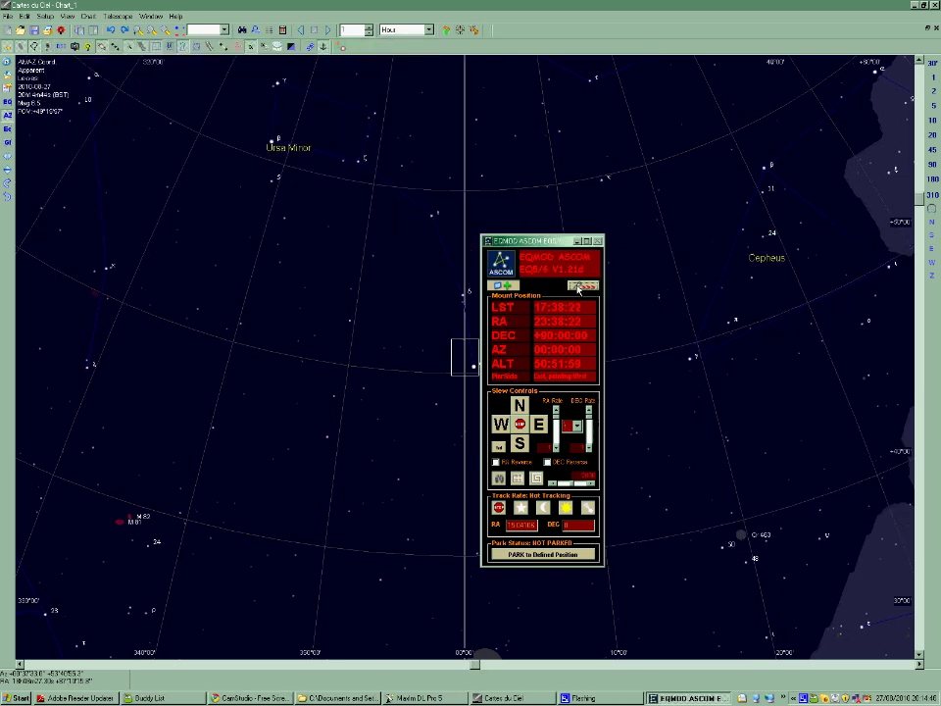
drag(545, 243, 601, 240)
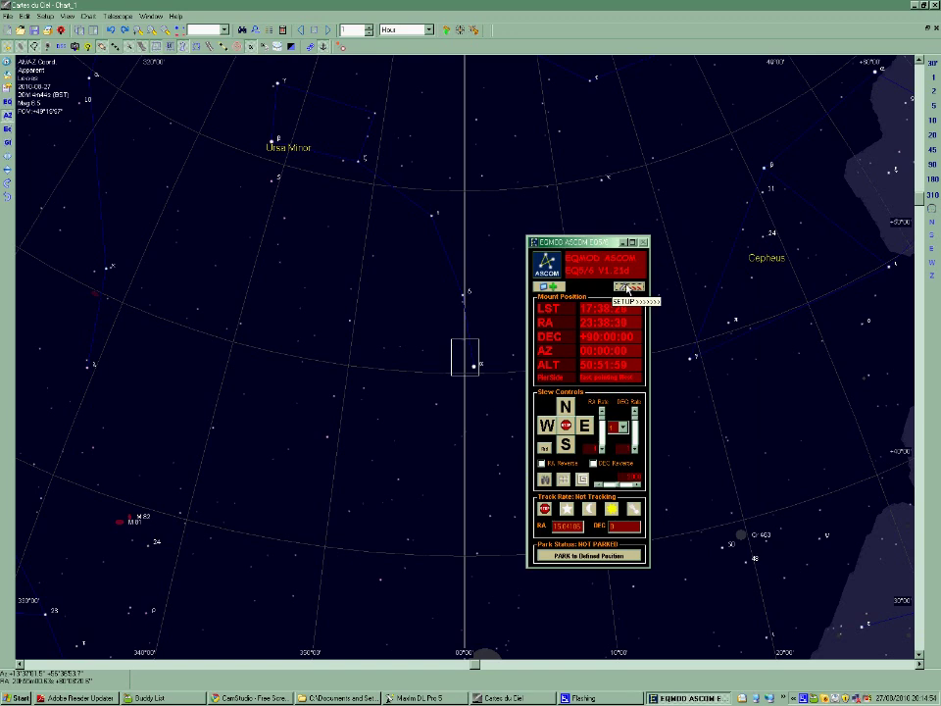
click(627, 287)
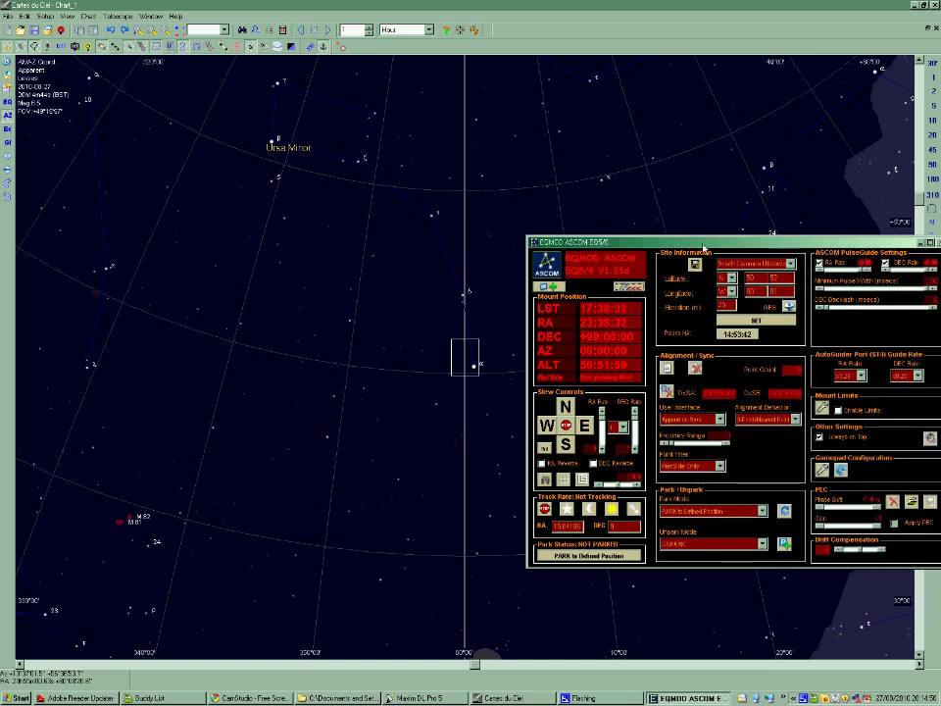
drag(706, 248, 670, 273)
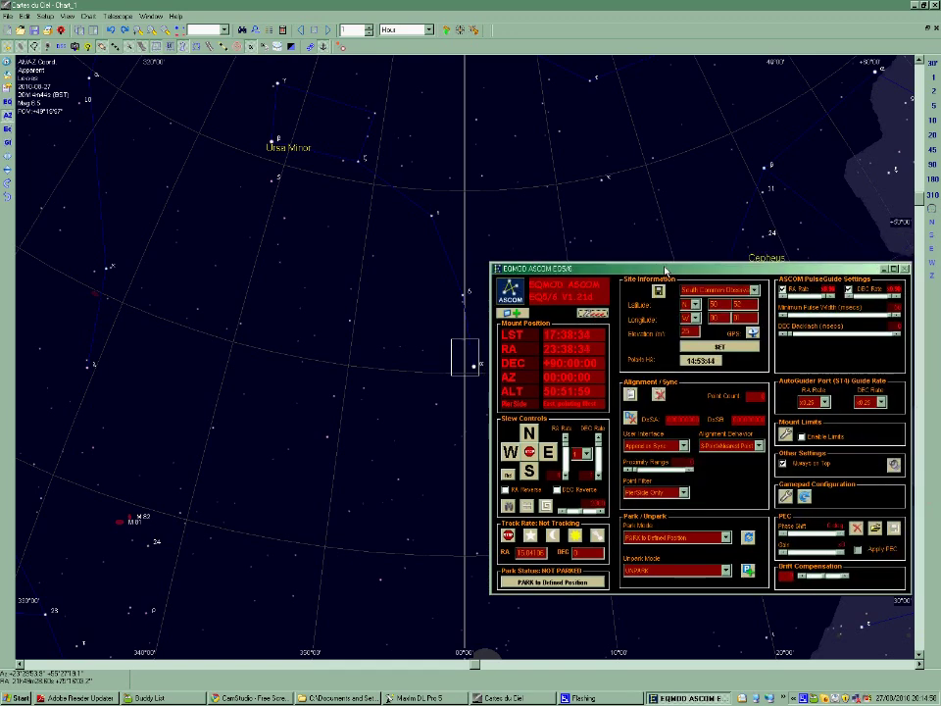
Step: Calibrate the gamepad joystick axes to record each axis's minimum and maximum range
click(786, 496)
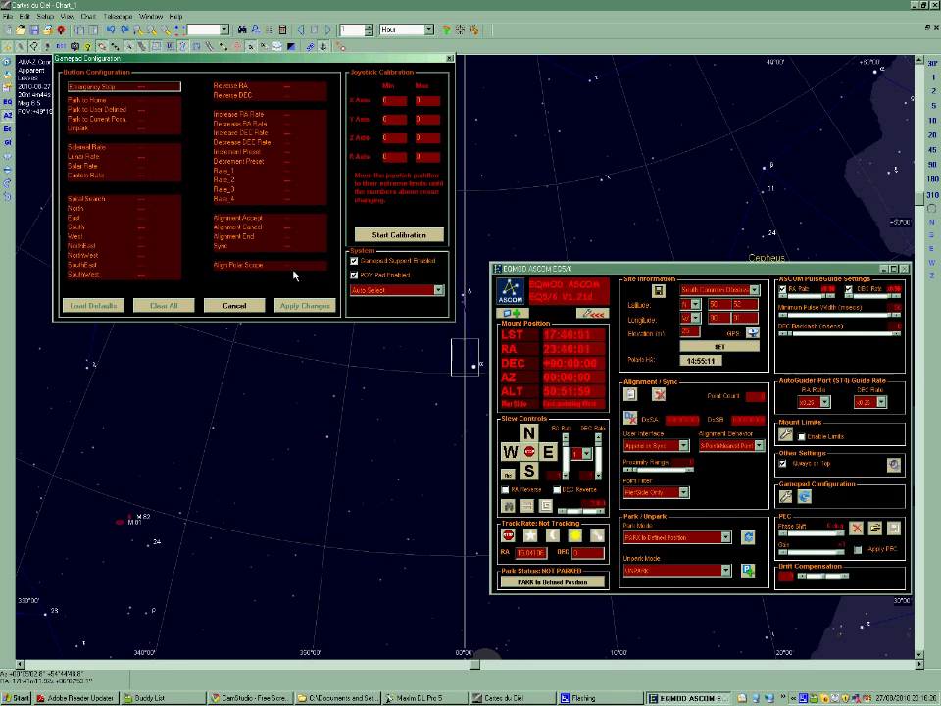
click(399, 237)
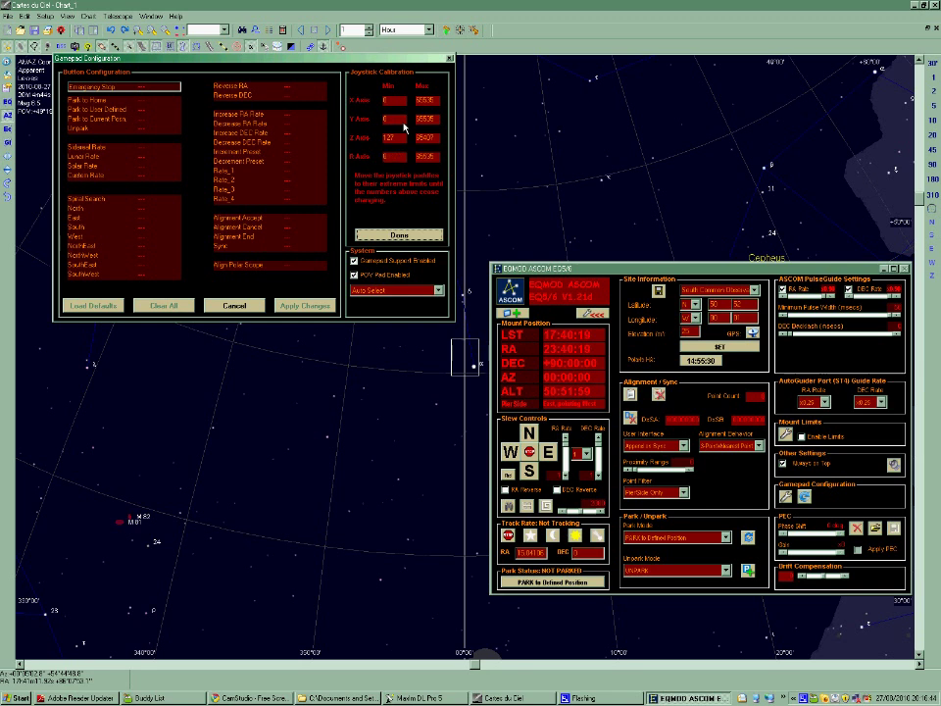
click(409, 240)
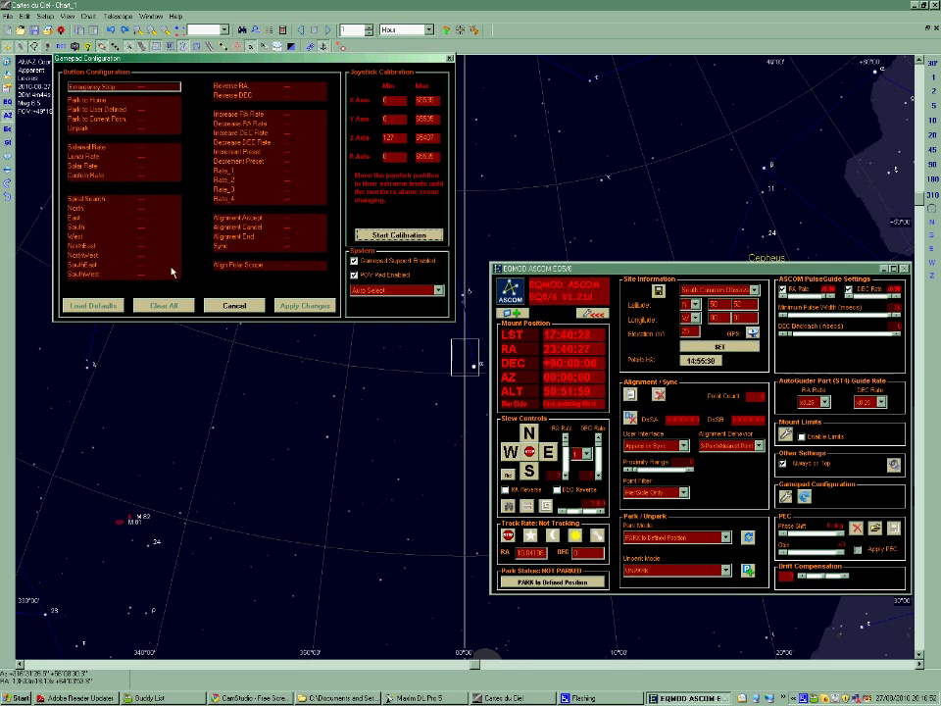
Step: Look over the Increment and Decrement Preset actions, then close Gamepad Configuration without applying
click(290, 155)
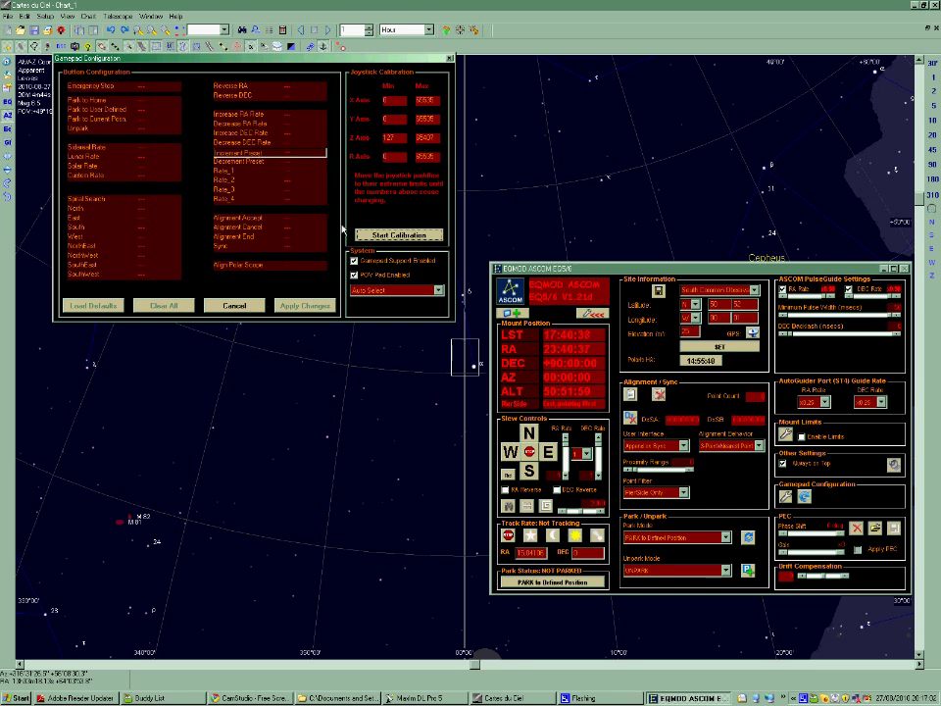
click(272, 164)
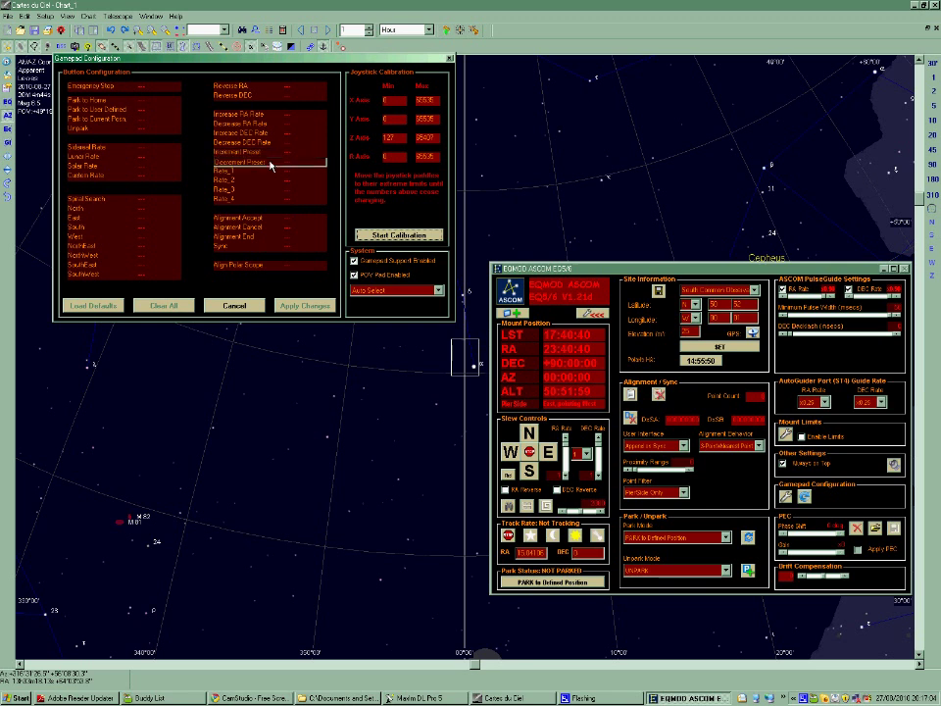
click(277, 155)
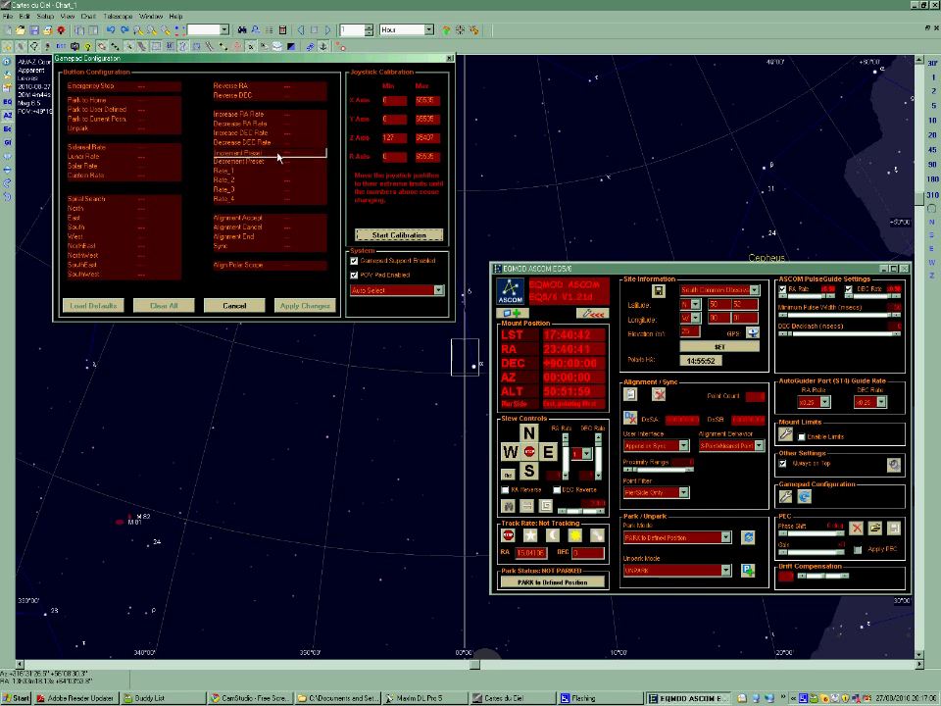
click(233, 305)
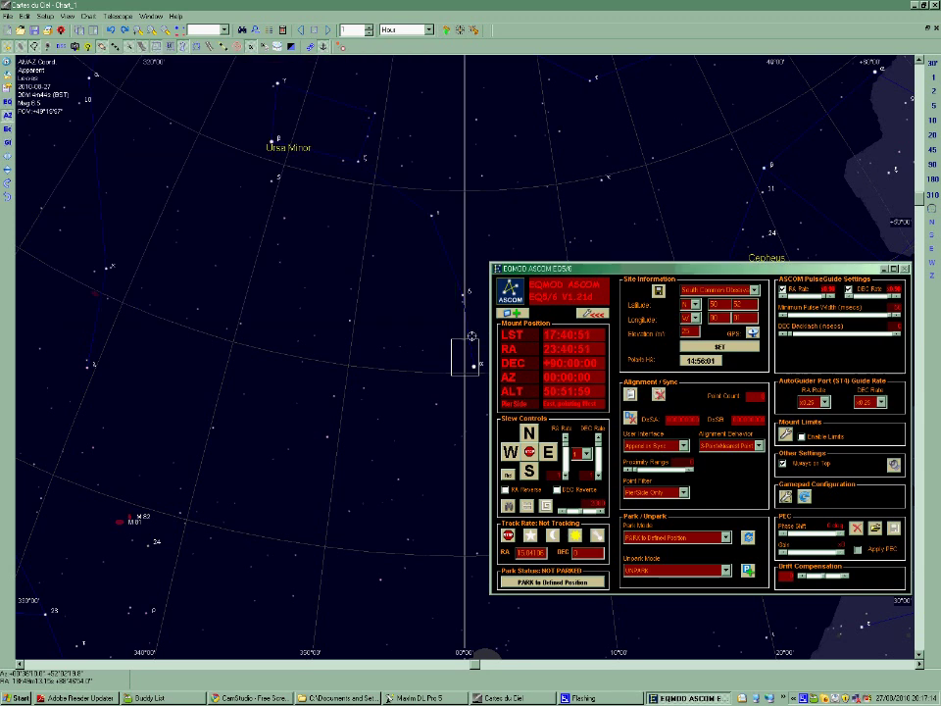
Step: Map BUTTON_5 to Increment Preset and BUTTON_6 to Decrement Preset, clear the RA/DEC rate buttons, and apply
click(786, 498)
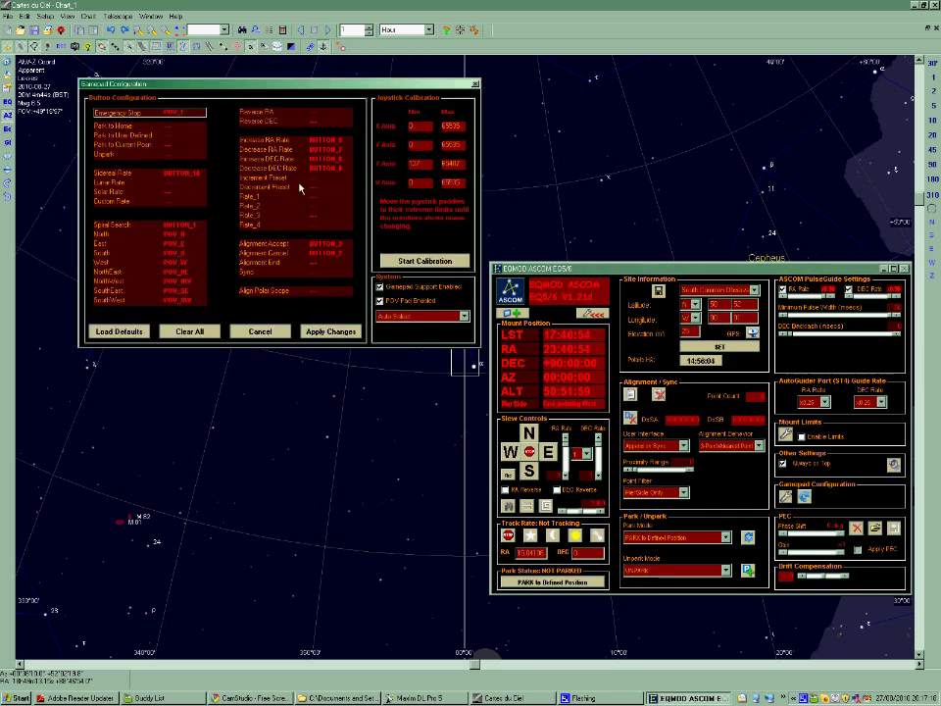
click(314, 180)
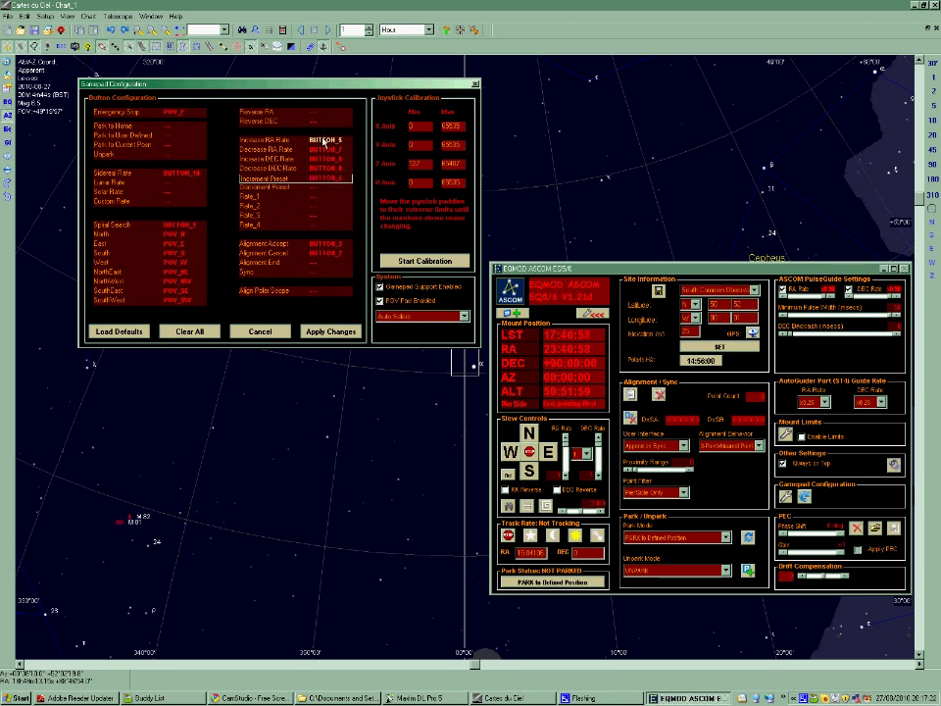
click(324, 144)
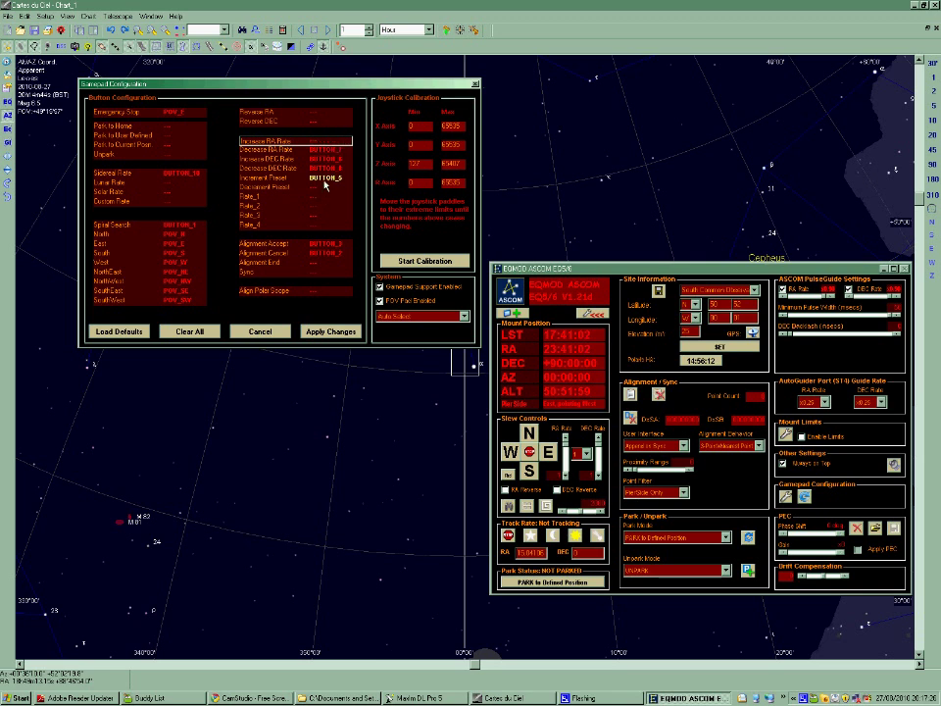
click(317, 188)
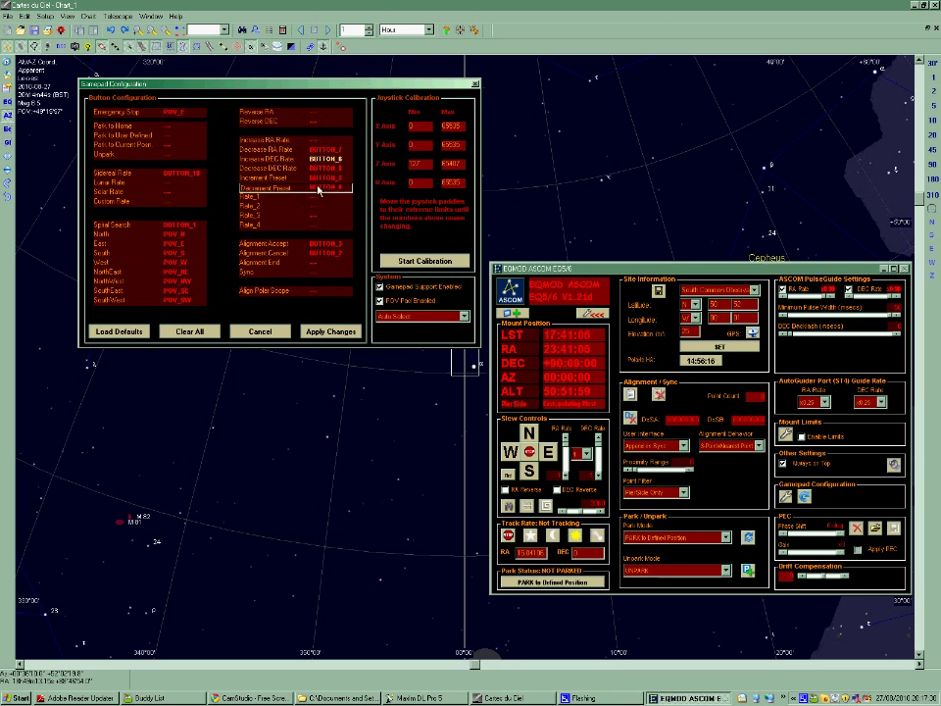
click(323, 160)
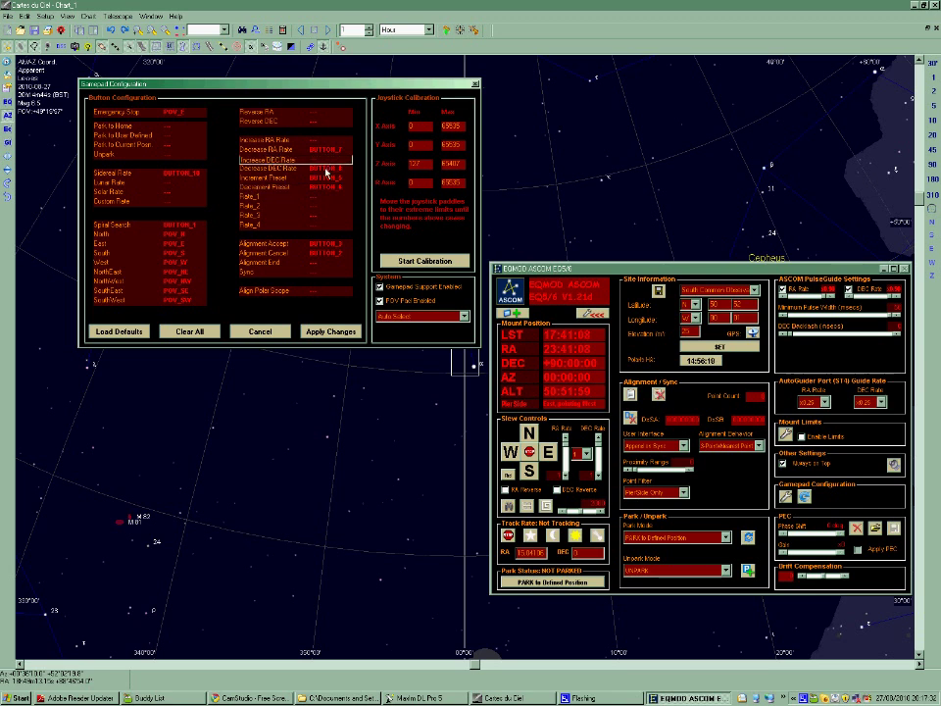
click(327, 151)
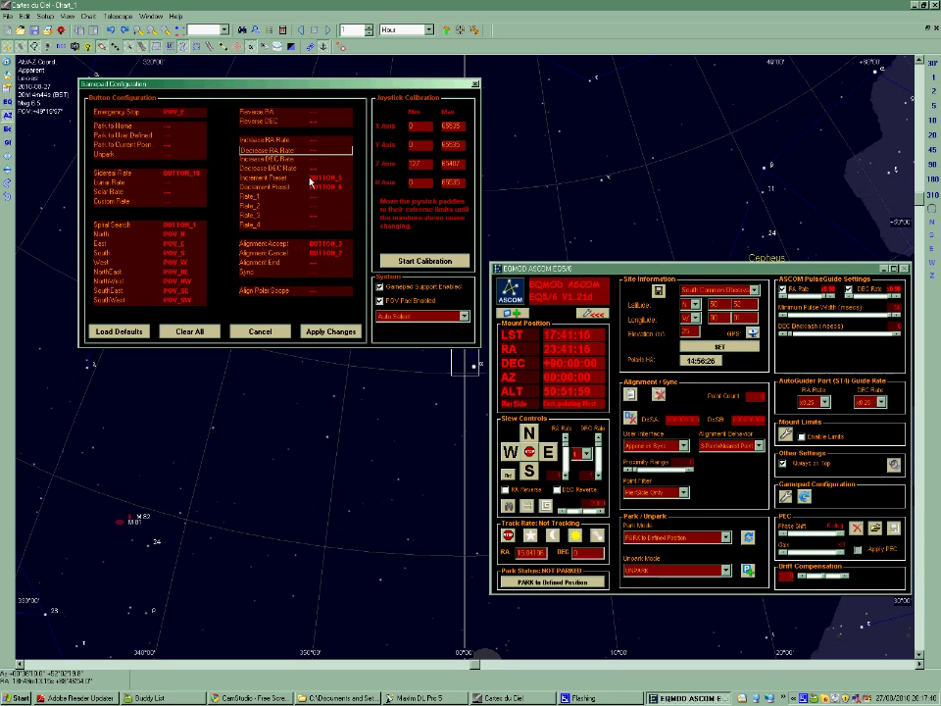
click(325, 333)
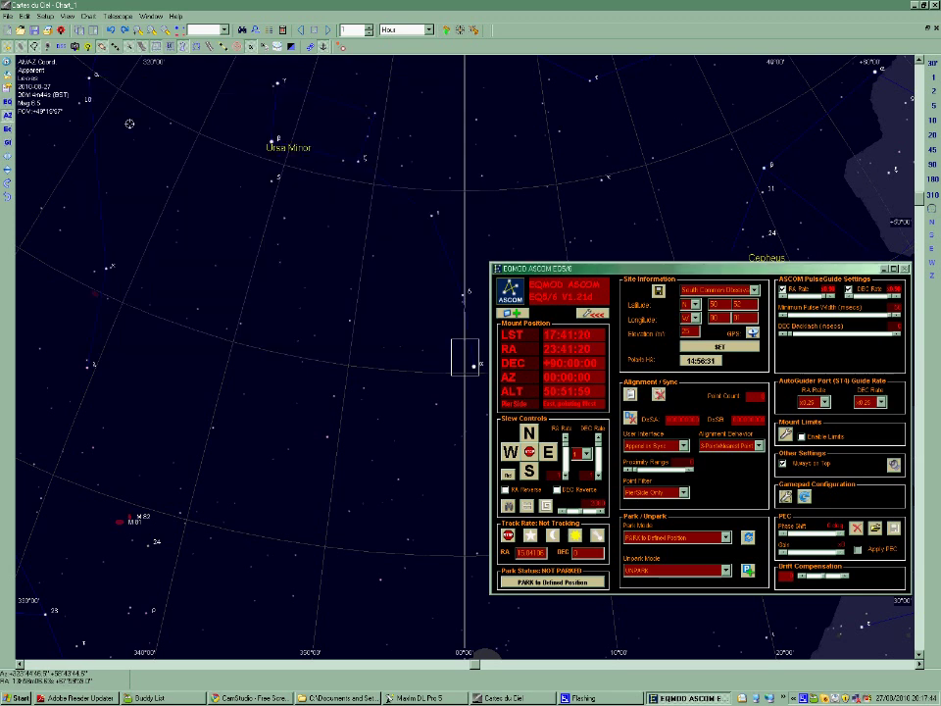